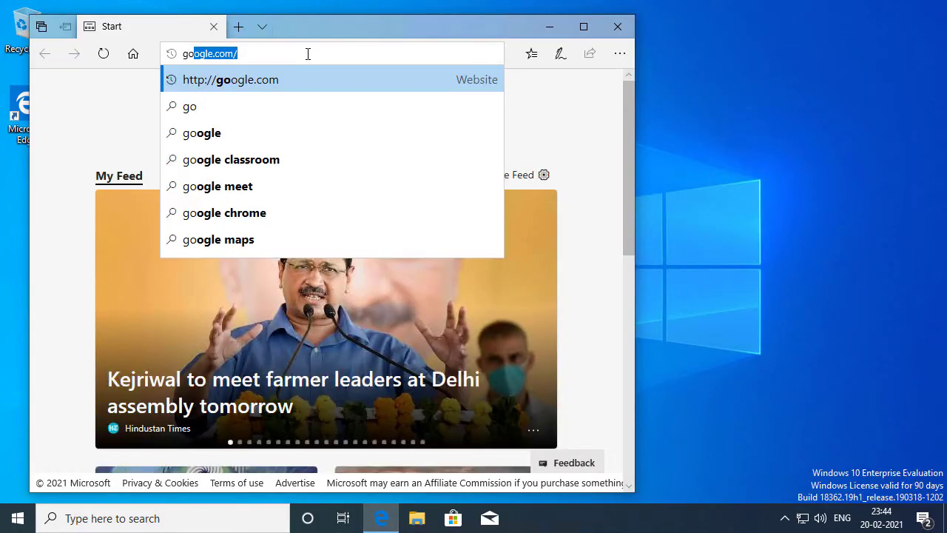
# Step: Go to google.com in the Edge address bar
pyautogui.write('le.com')
pyautogui.press('Return')
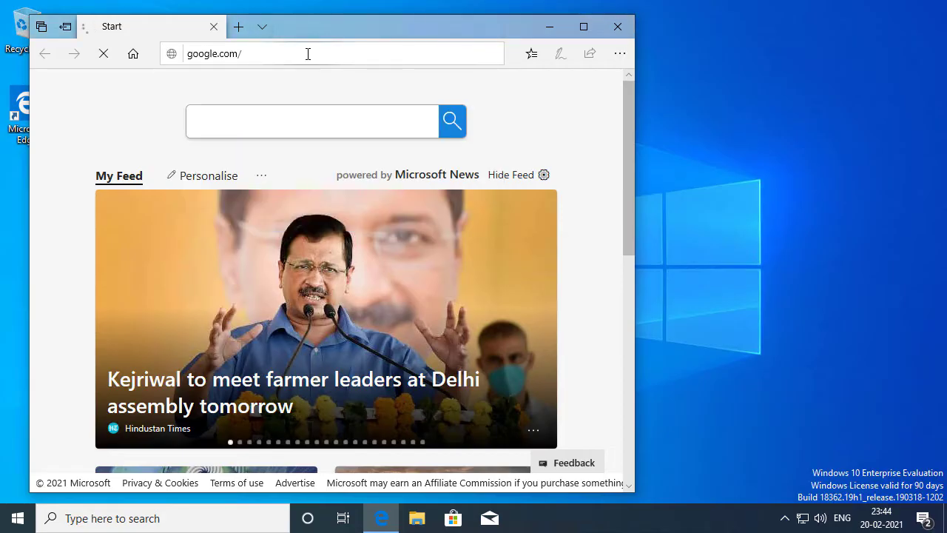
# Step: Search Google for 'tight VNC' and maximize the Edge window
pyautogui.click(321, 218)
pyautogui.write('t')
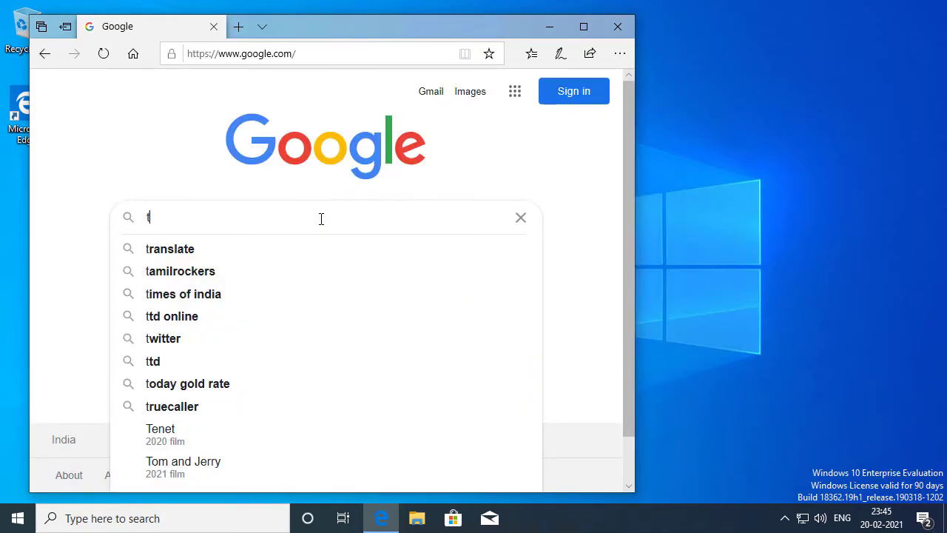
pyautogui.write('ight VNC')
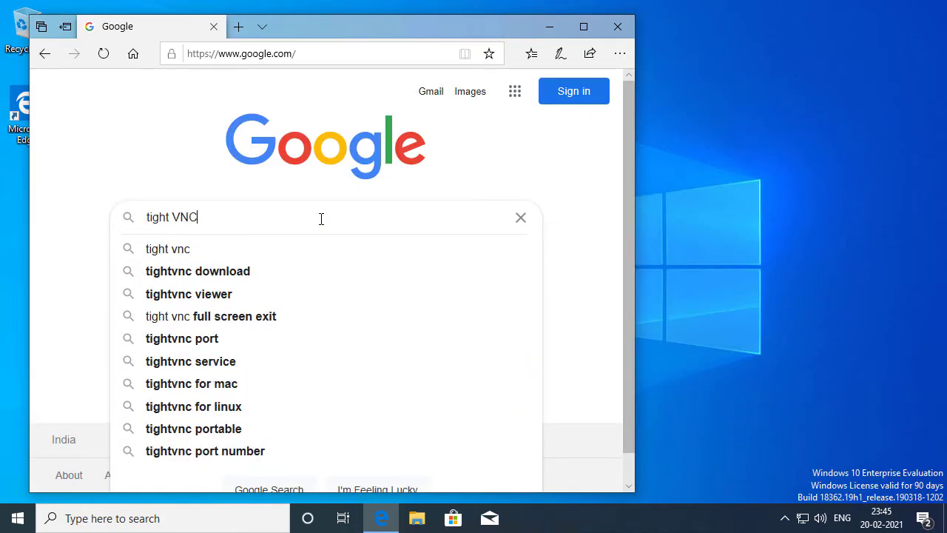
pyautogui.press('Return')
pyautogui.press('super+Up')
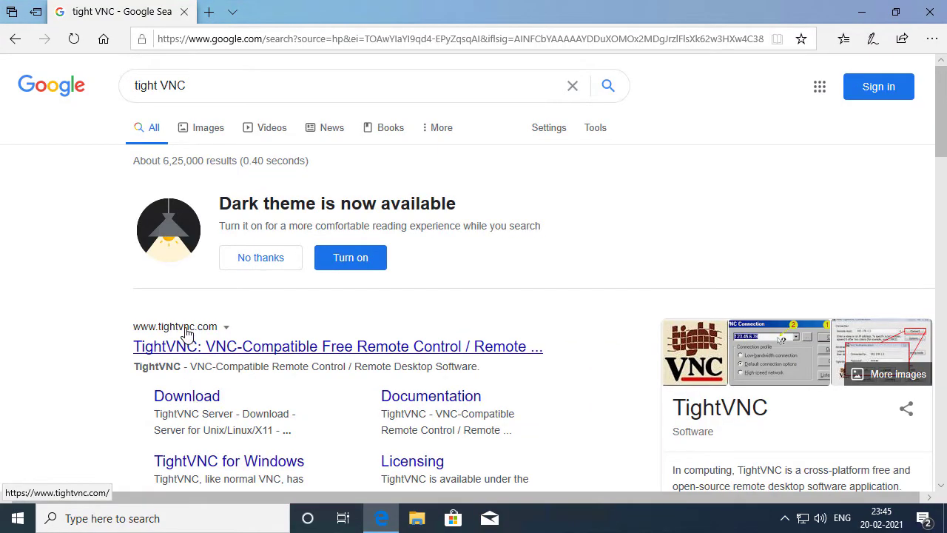
# Step: Download the 64-bit Windows installer from the TightVNC download page and run it
pyautogui.click(195, 404)
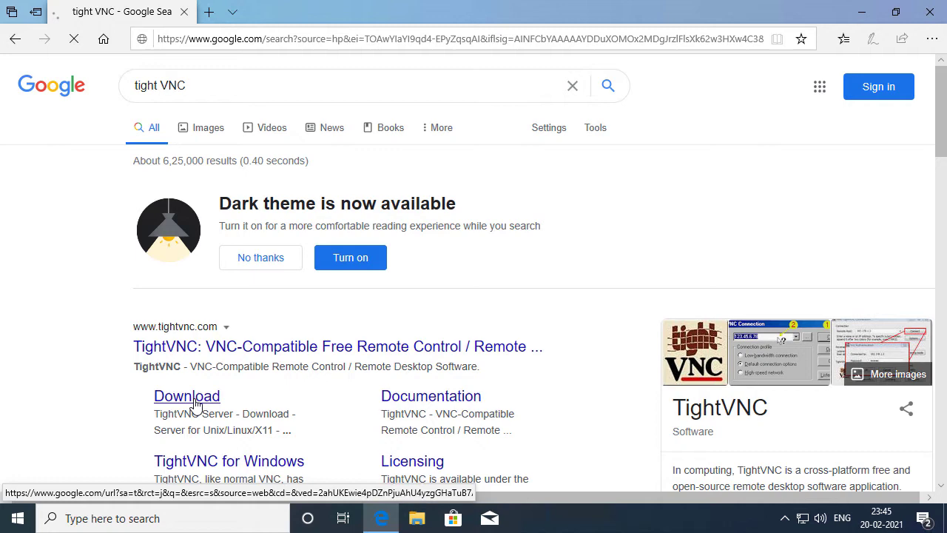
pyautogui.scroll(-3, 372, 320)
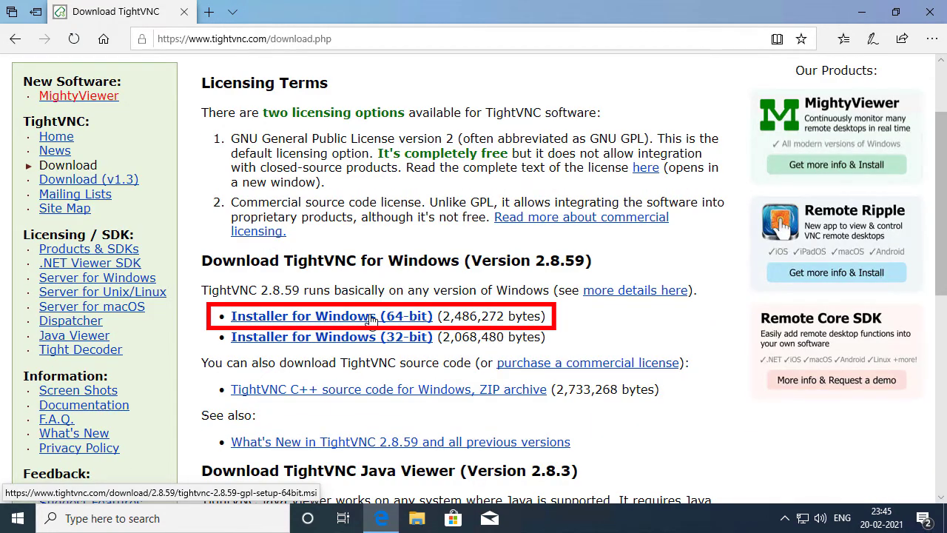
pyautogui.click(372, 320)
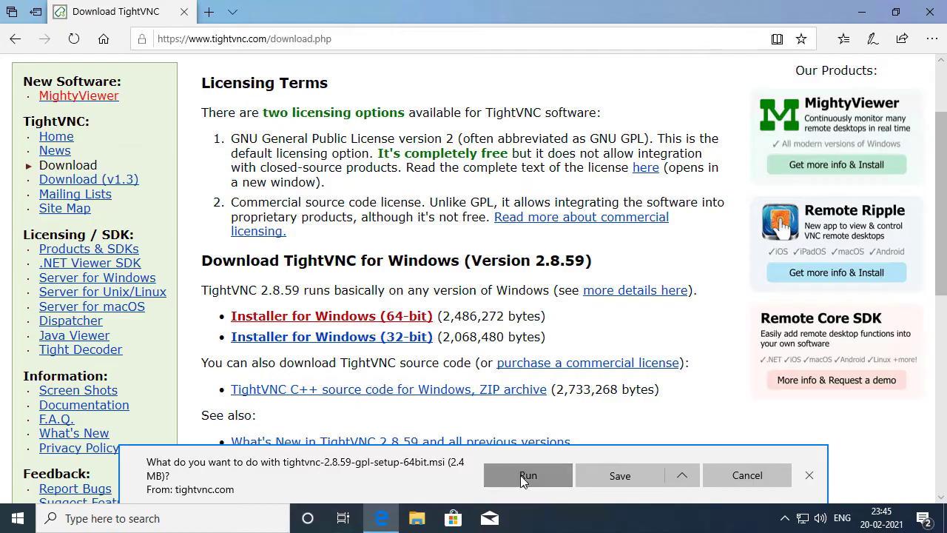
pyautogui.click(520, 475)
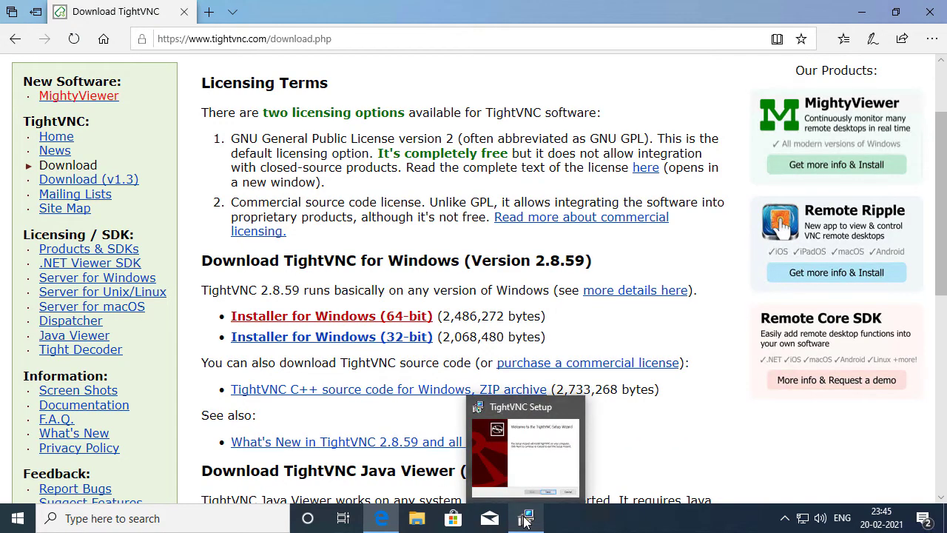
# Step: Install TightVNC with the Complete setup type, accepting the license and approving the UAC prompt
pyautogui.click(525, 520)
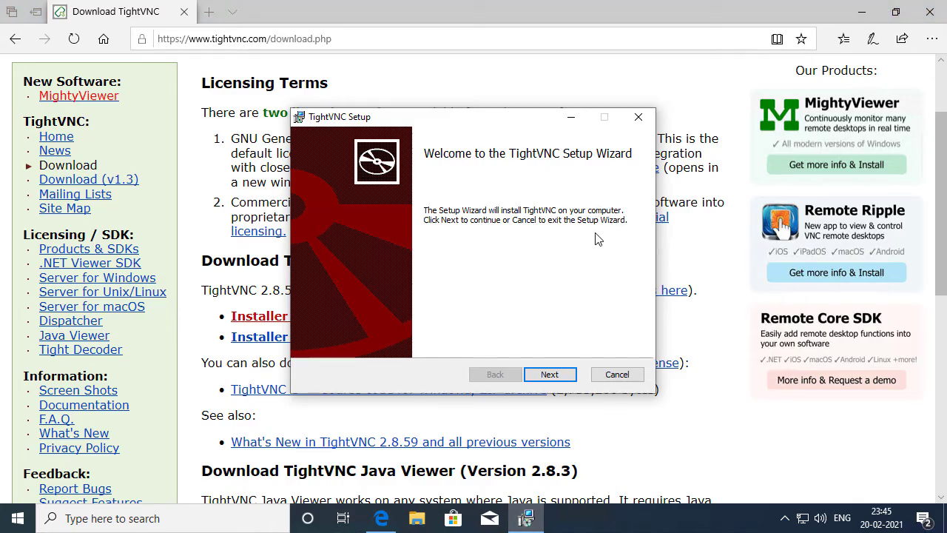
pyautogui.click(568, 375)
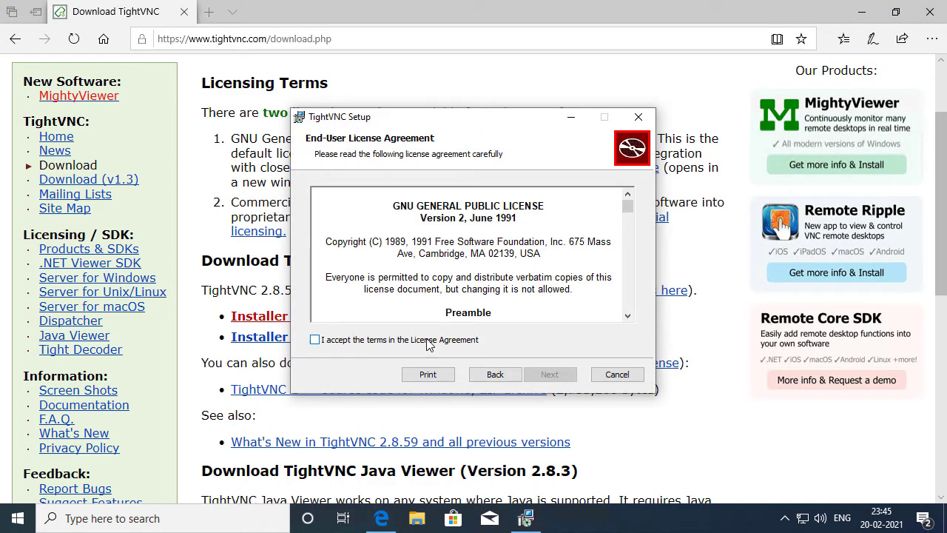
pyautogui.click(427, 342)
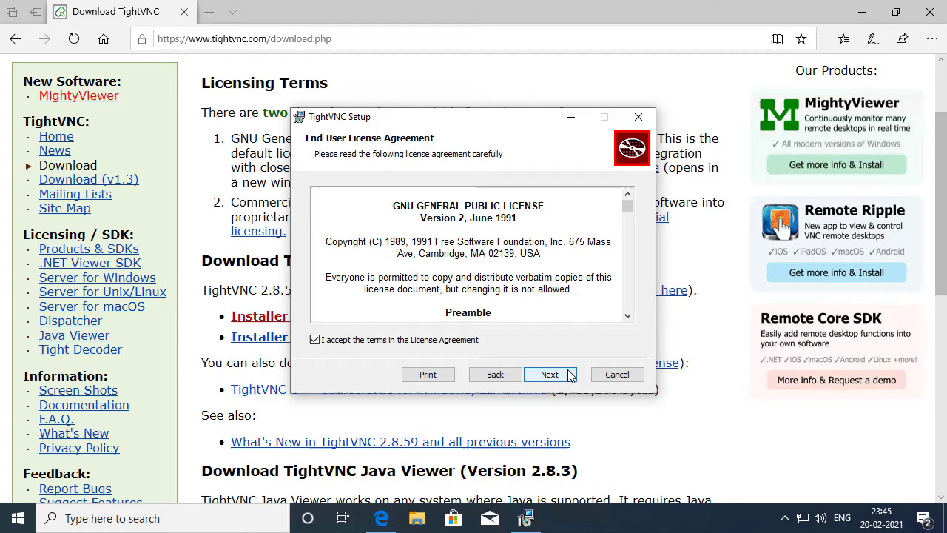
pyautogui.click(572, 376)
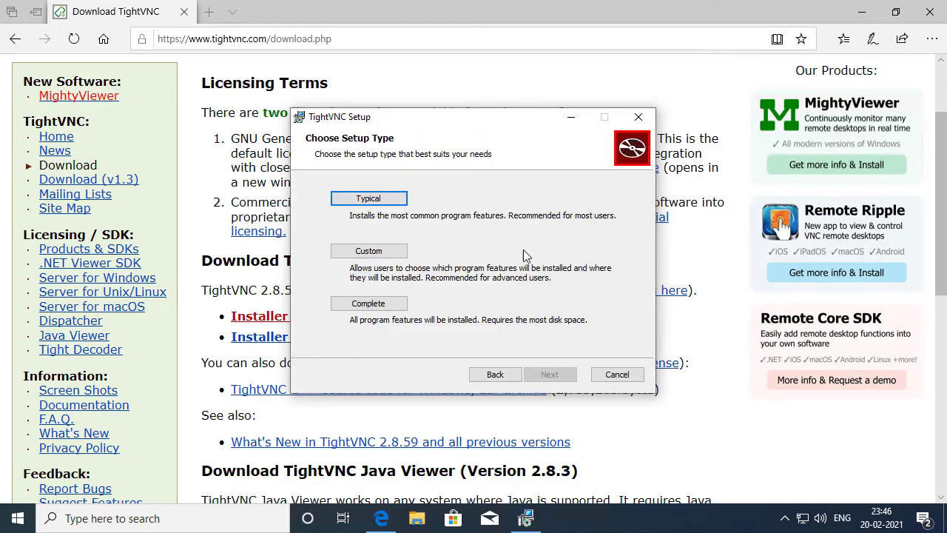
pyautogui.click(378, 308)
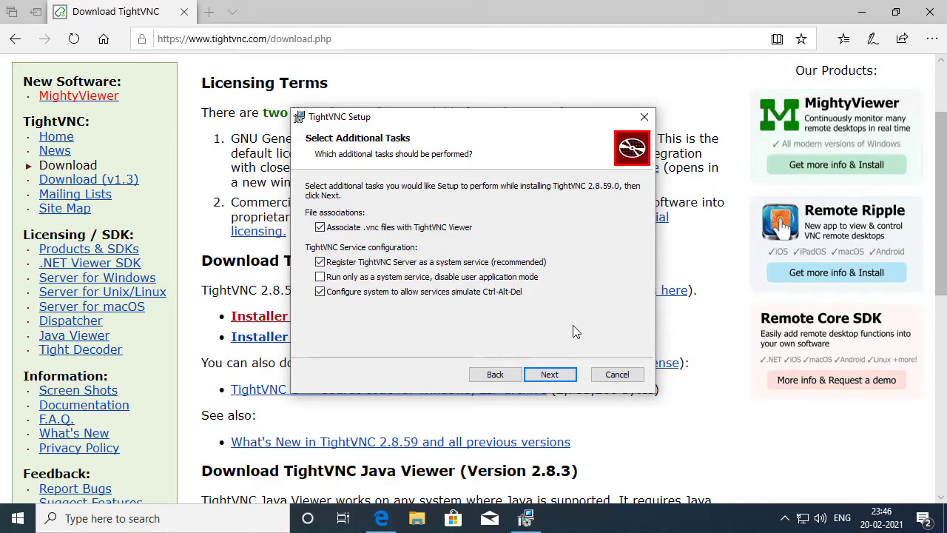
pyautogui.click(549, 374)
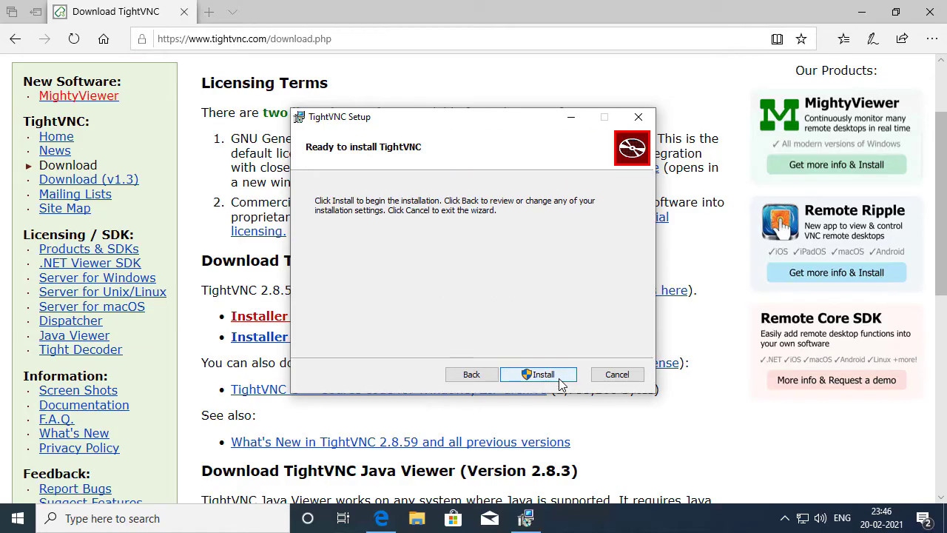
pyautogui.click(560, 381)
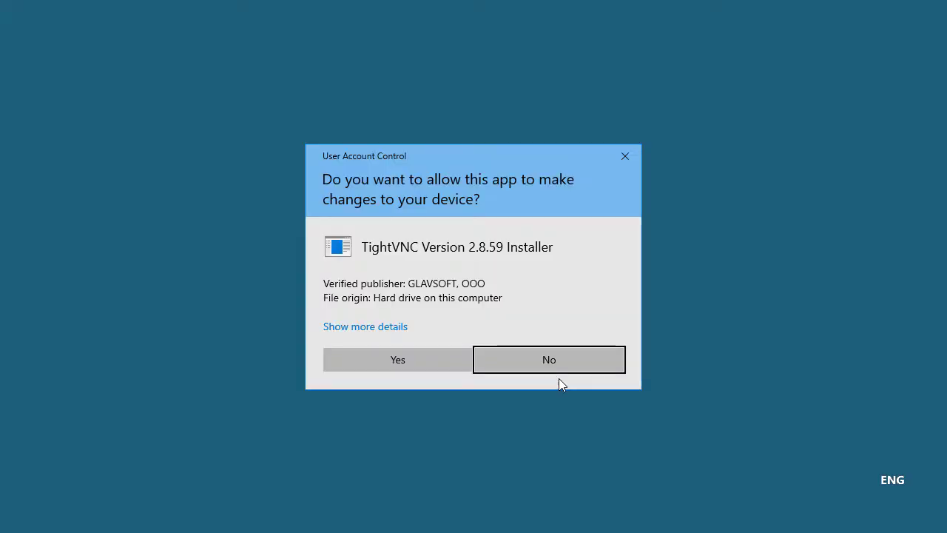
pyautogui.click(424, 359)
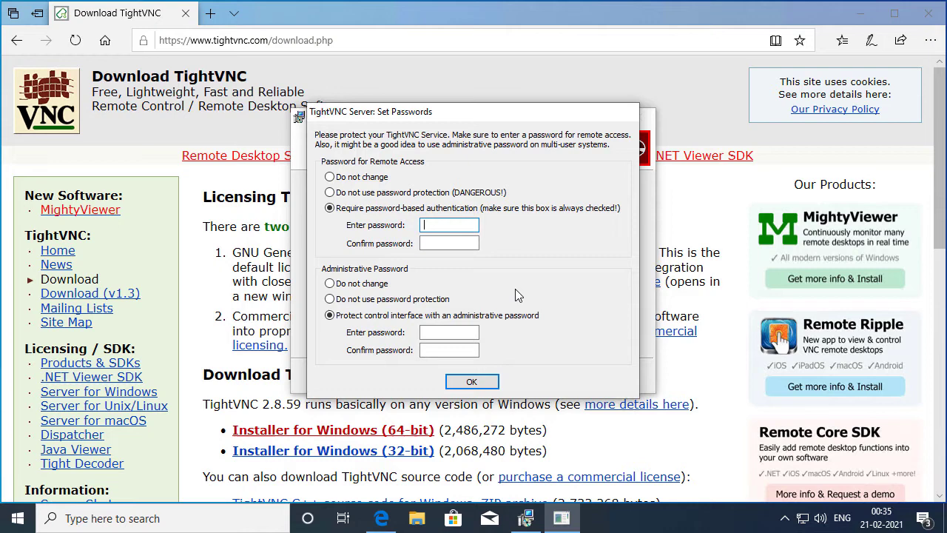
# Step: Enter and confirm the remote-access and administrative passwords in Set Passwords
pyautogui.write('password')
pyautogui.press('Tab')
pyautogui.write('password')
pyautogui.press('Tab')
pyautogui.press('Tab')
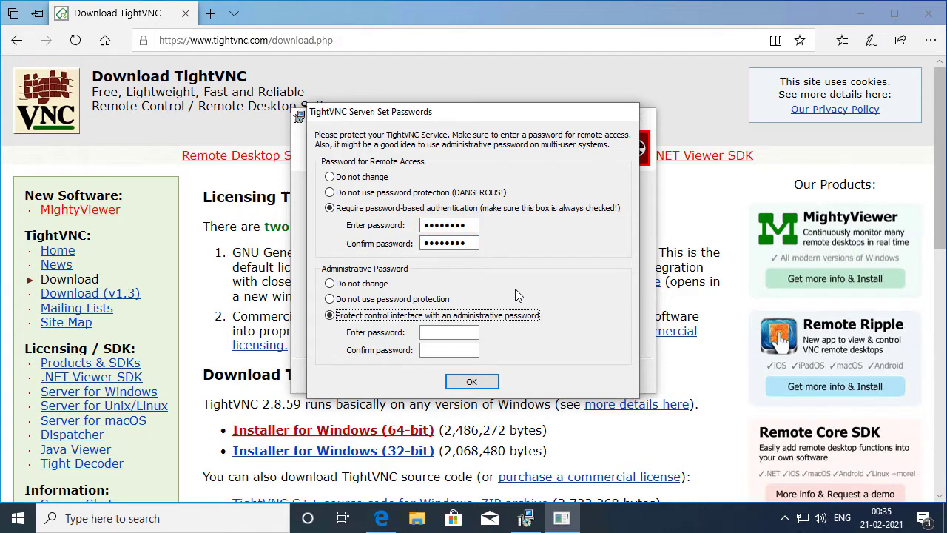
pyautogui.write('password')
pyautogui.press('Tab')
pyautogui.write('password')
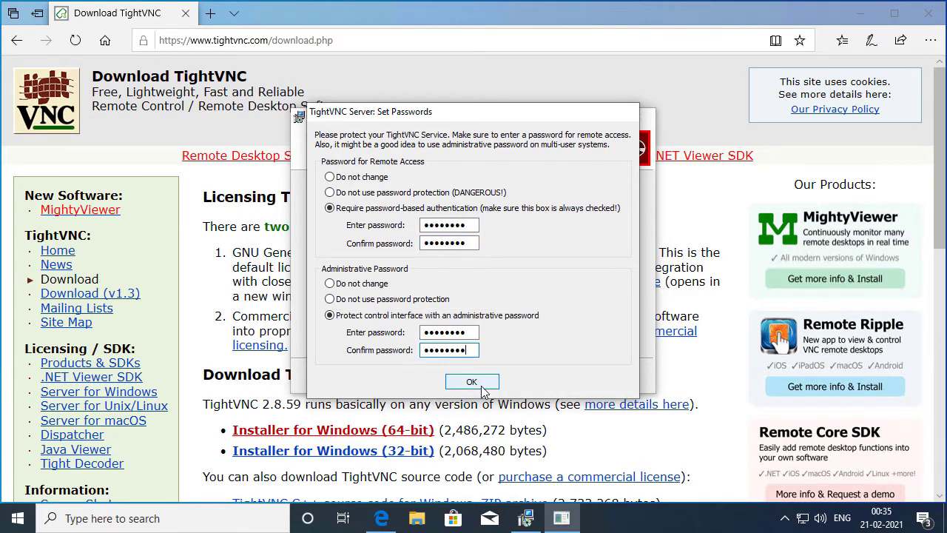
# Step: Apply the passwords, finish the setup wizard, and close Edge
pyautogui.click(471, 381)
pyautogui.click(565, 374)
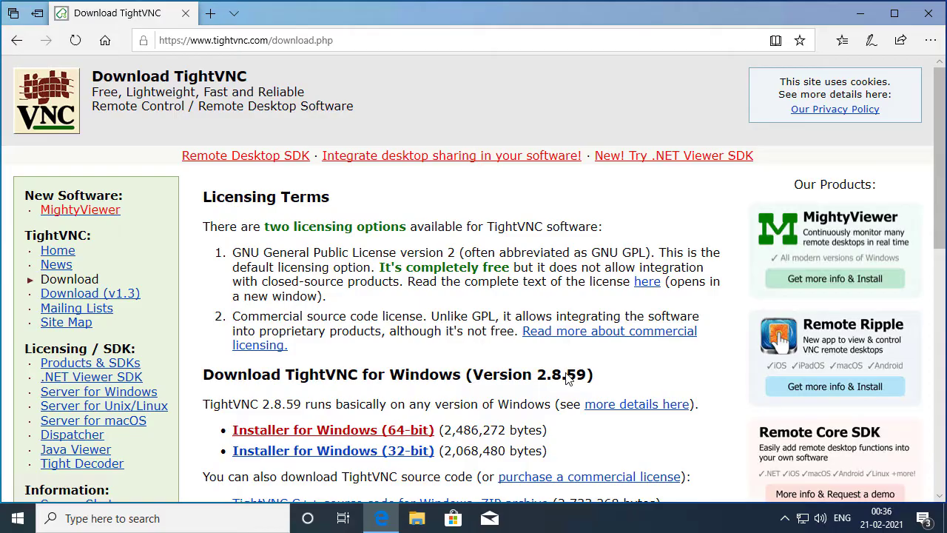
pyautogui.click(930, 22)
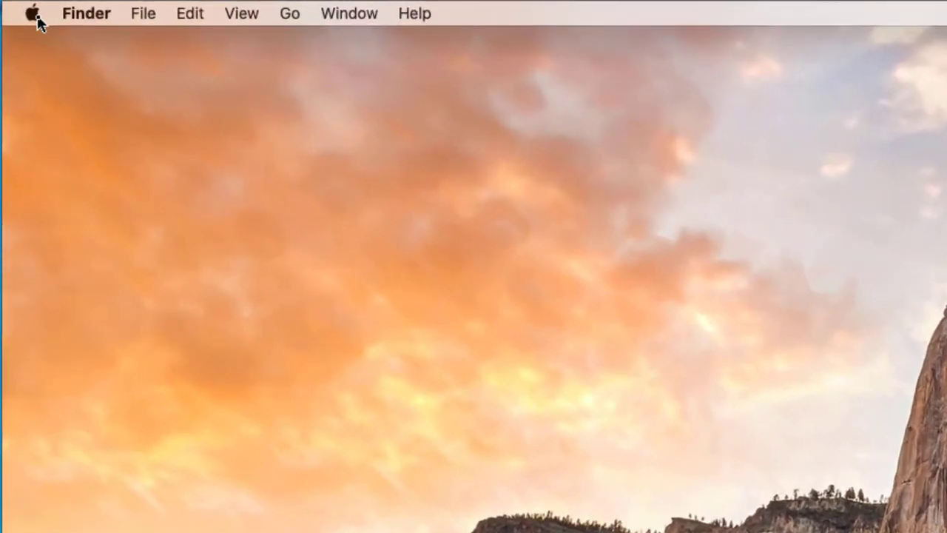
# Step: Open the Sharing pane of System Preferences from the Apple menu
pyautogui.click(33, 13)
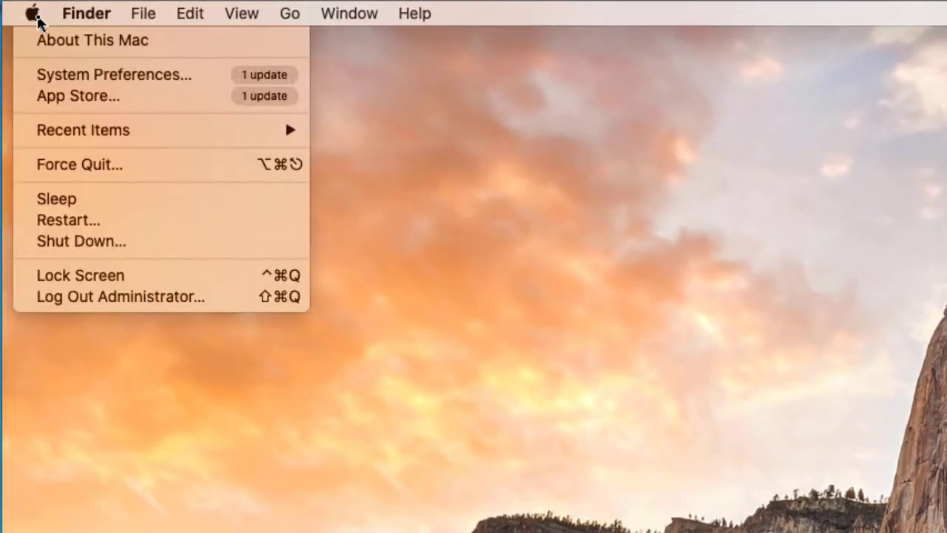
pyautogui.click(230, 80)
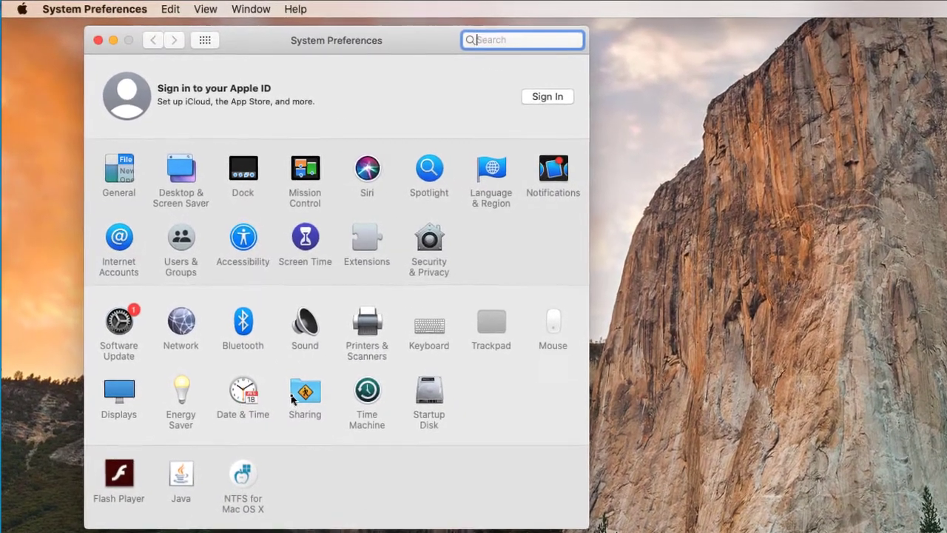
pyautogui.click(299, 388)
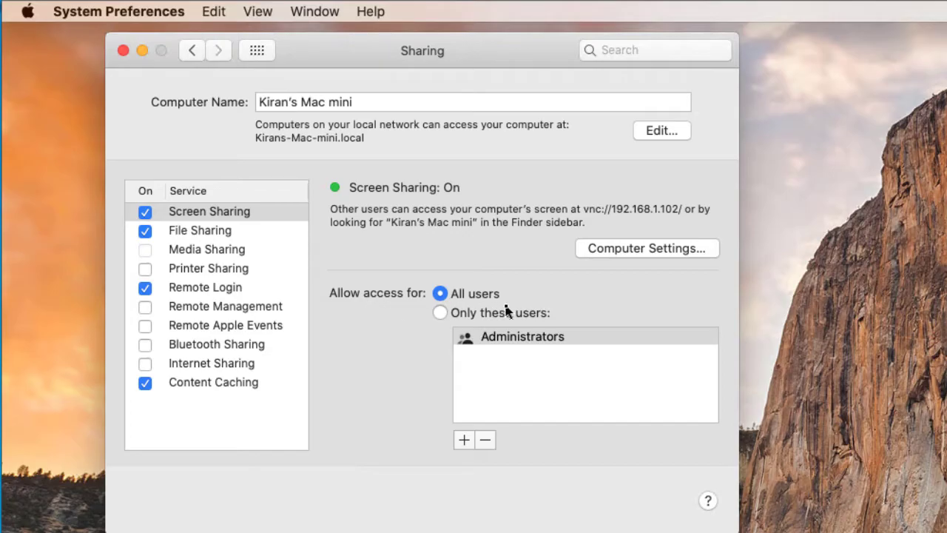
# Step: Confirm in Screen Sharing's Computer Settings that VNC viewers may control the screen with a password
pyautogui.click(657, 250)
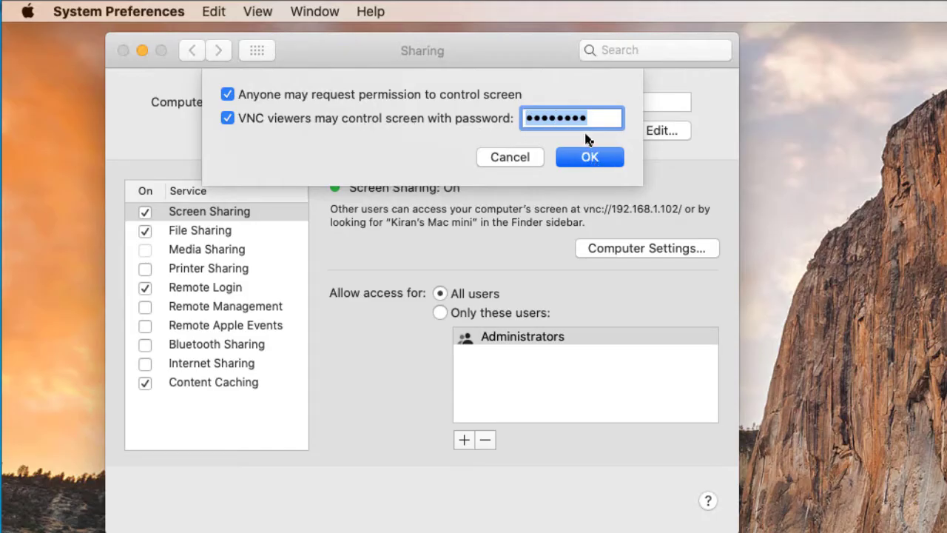
pyautogui.click(603, 162)
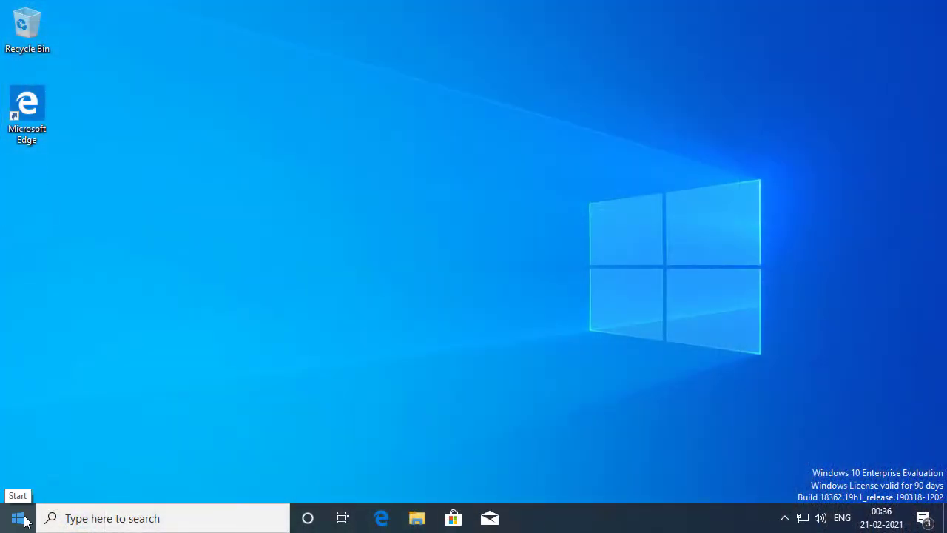
# Step: Launch TightVNC Viewer from the Start menu and connect to remote host 192.168.1.102
pyautogui.click(20, 518)
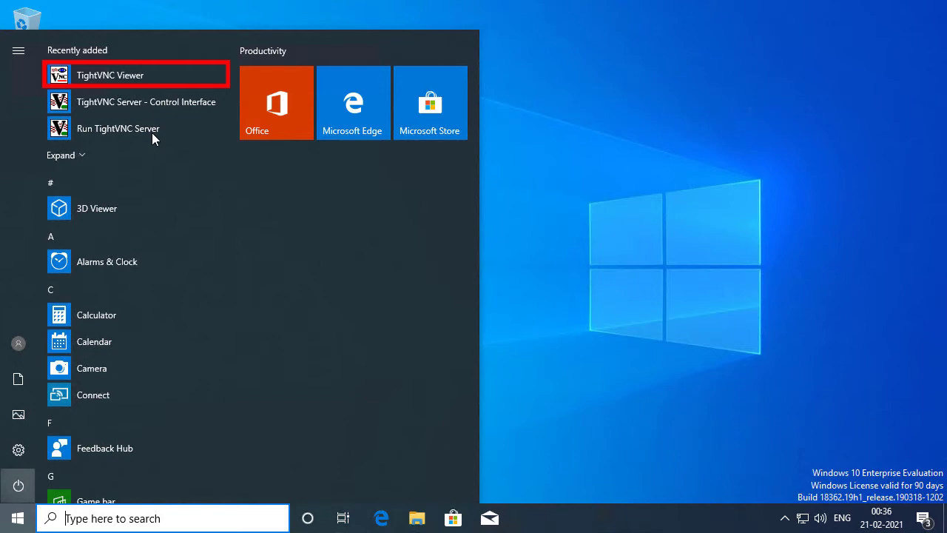
pyautogui.click(169, 82)
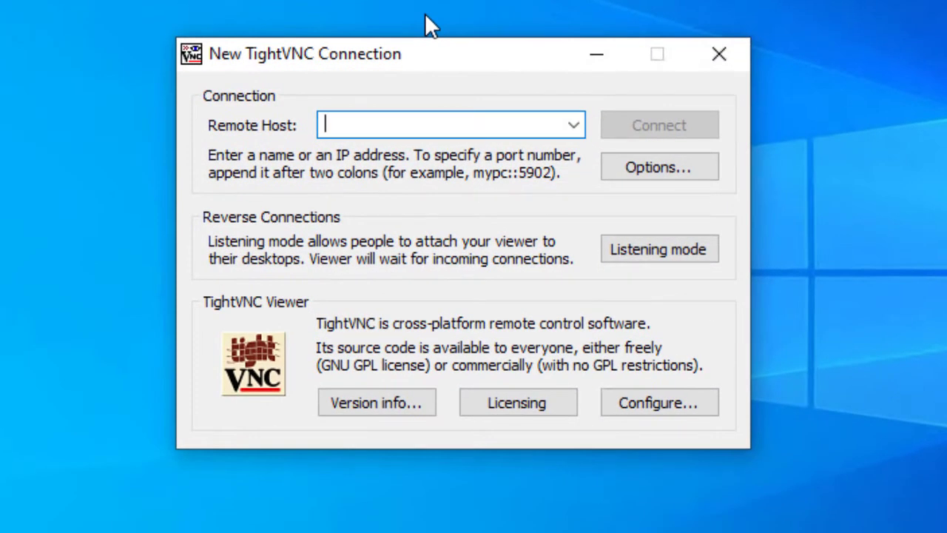
pyautogui.write('1')
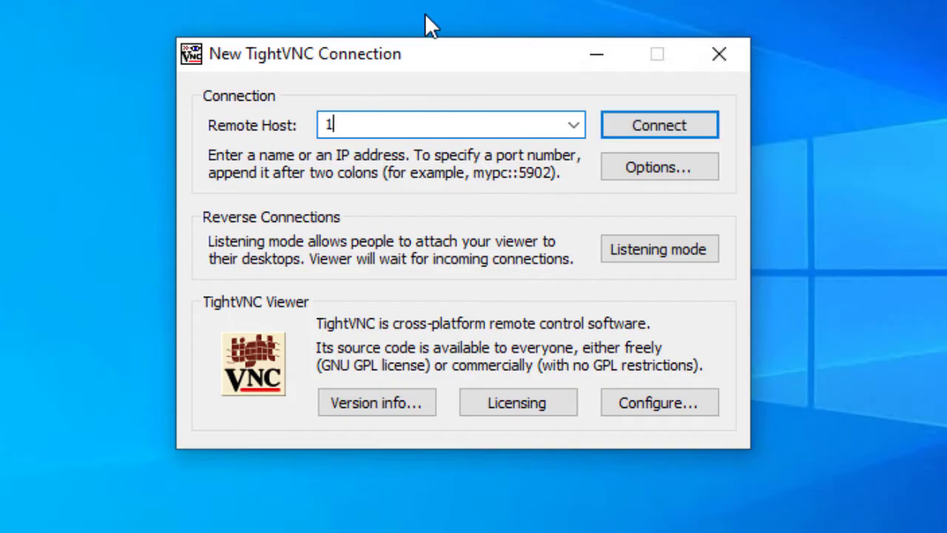
pyautogui.write('92.168.1.102')
pyautogui.click(653, 128)
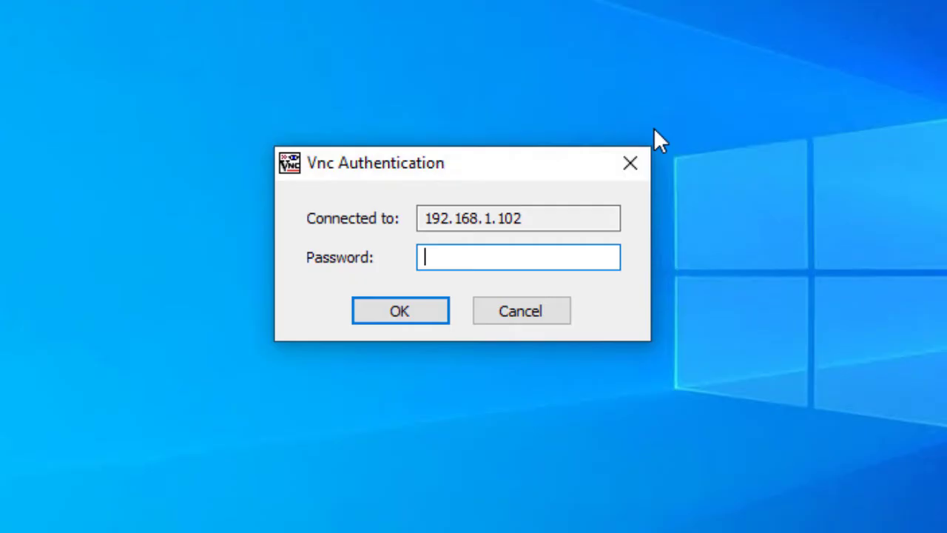
# Step: Enter the VNC password, set Scale to Auto, and log into the Mac with its account password
pyautogui.write('********')
pyautogui.click(420, 322)
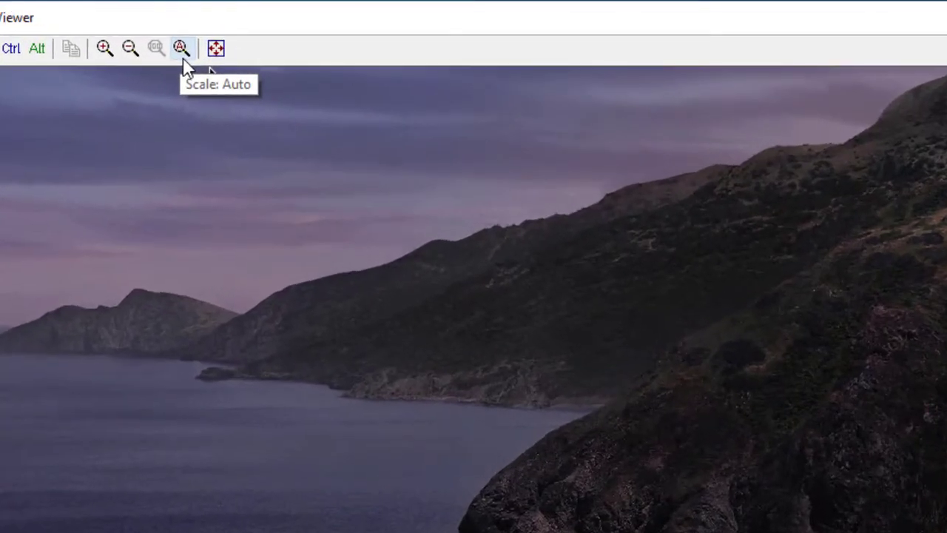
pyautogui.click(183, 60)
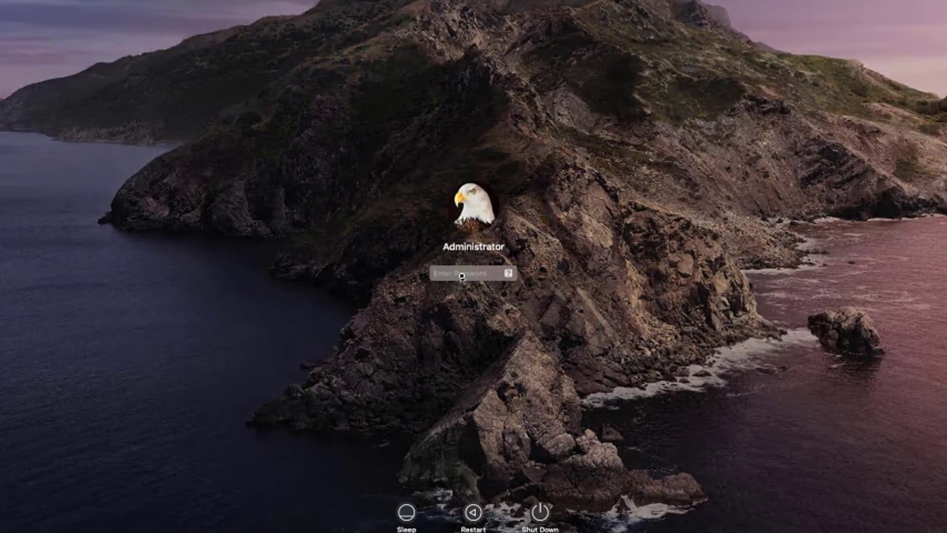
pyautogui.write('admin123')
pyautogui.press('Return')
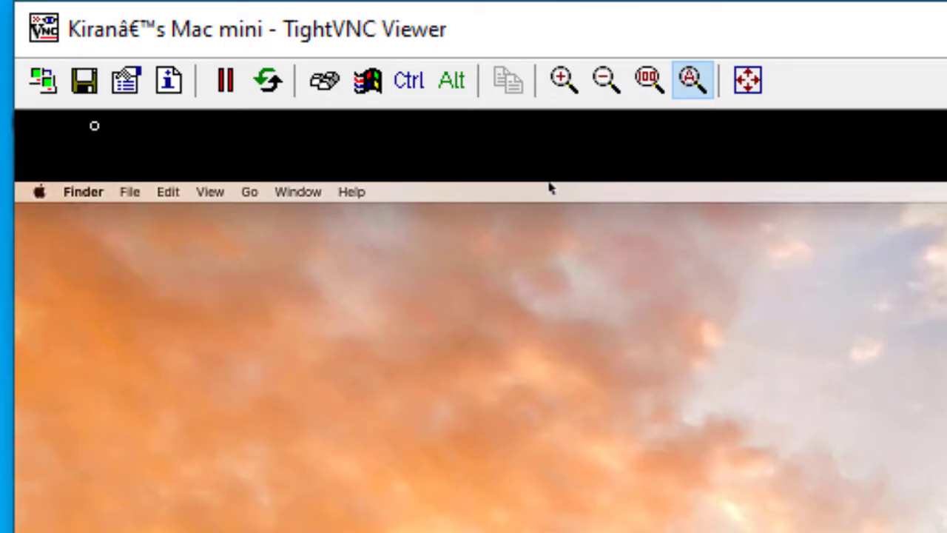
# Step: Save the connection as a .vnc file named 'MAC Mini' in the Desktop folder
pyautogui.click(93, 96)
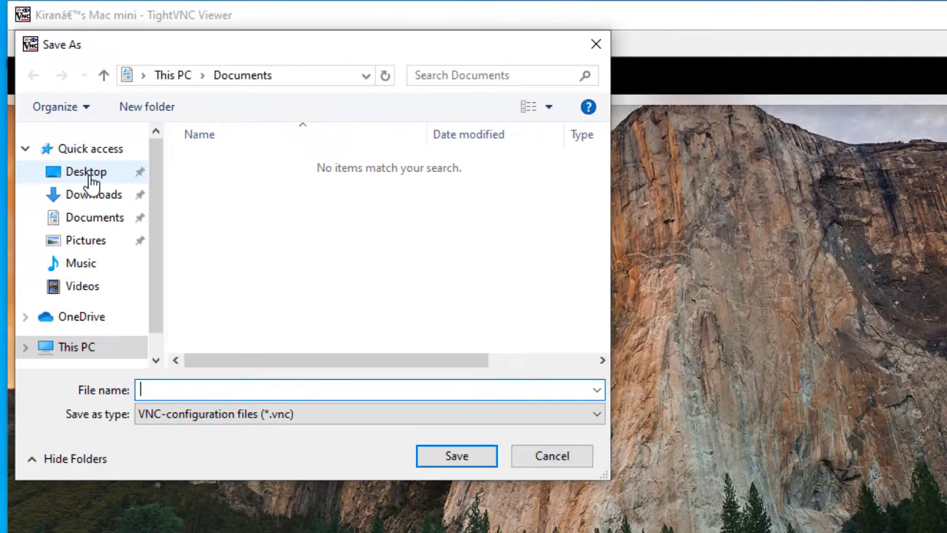
pyautogui.click(127, 255)
pyautogui.click(181, 390)
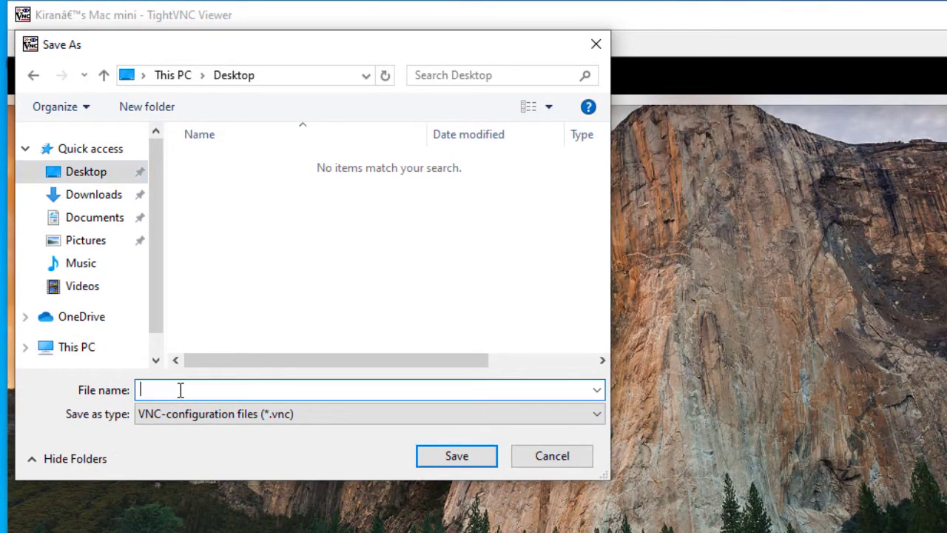
pyautogui.write('M')
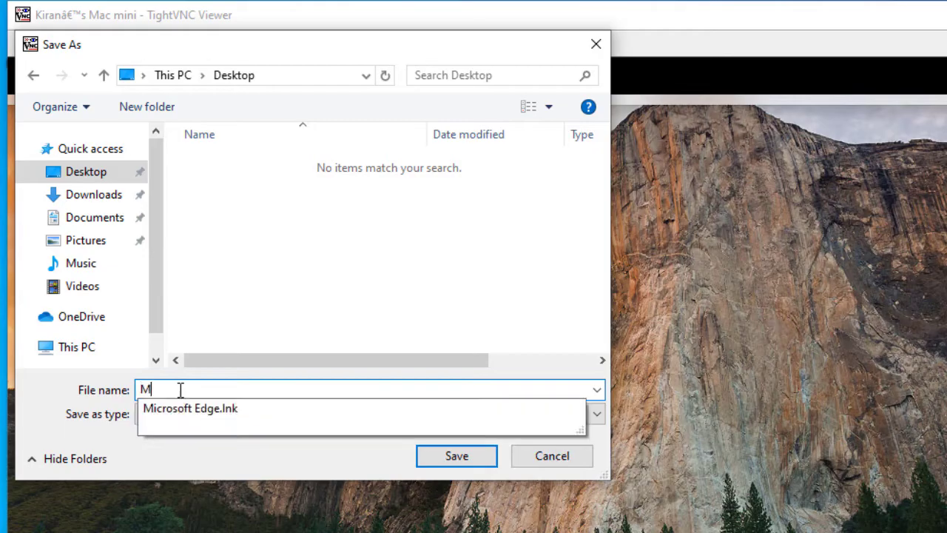
pyautogui.write('AC Mini')
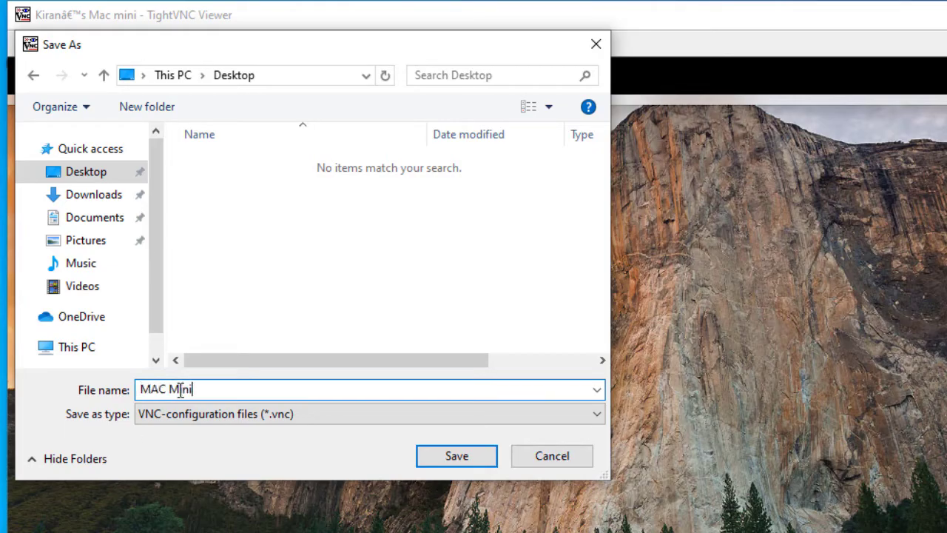
pyautogui.click(460, 455)
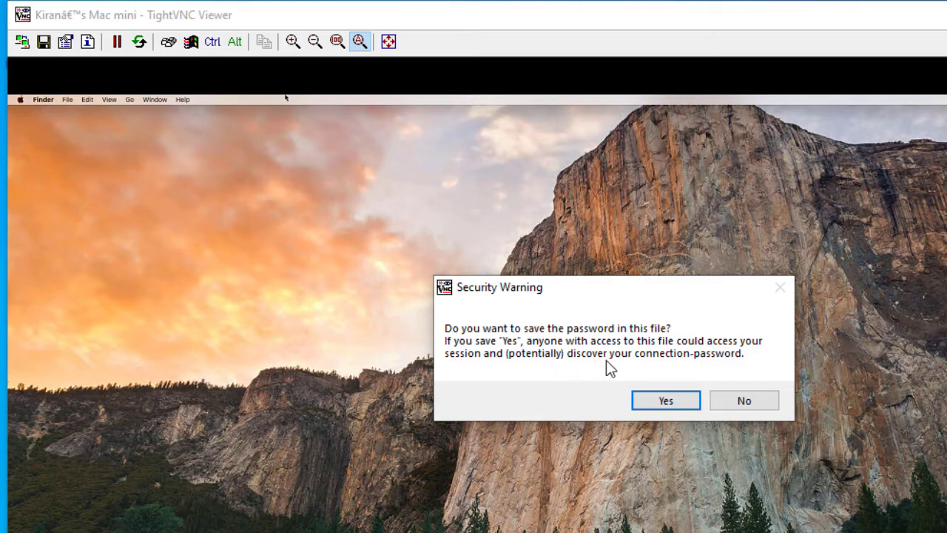
# Step: Store the password in the saved connection file, close the viewer, and log back into the Mac mini with its login password
pyautogui.click(665, 403)
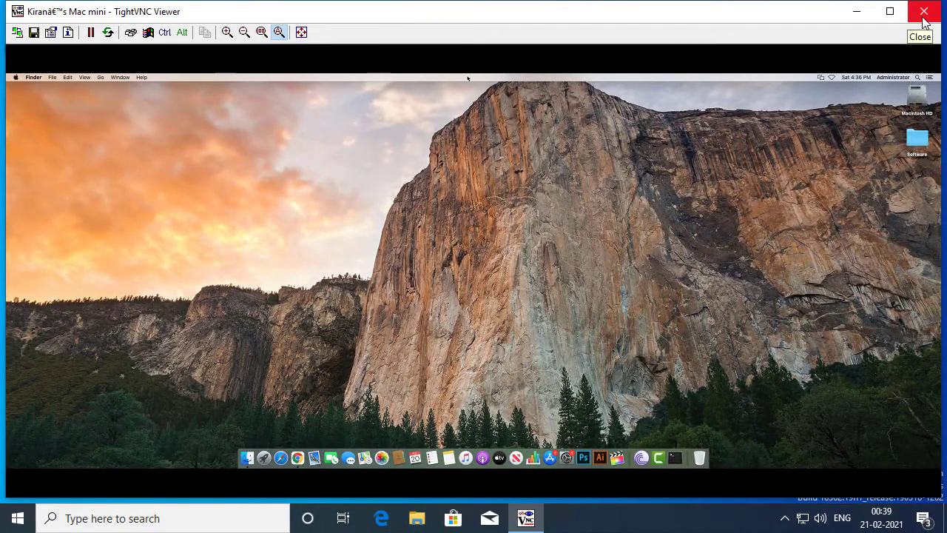
pyautogui.click(922, 17)
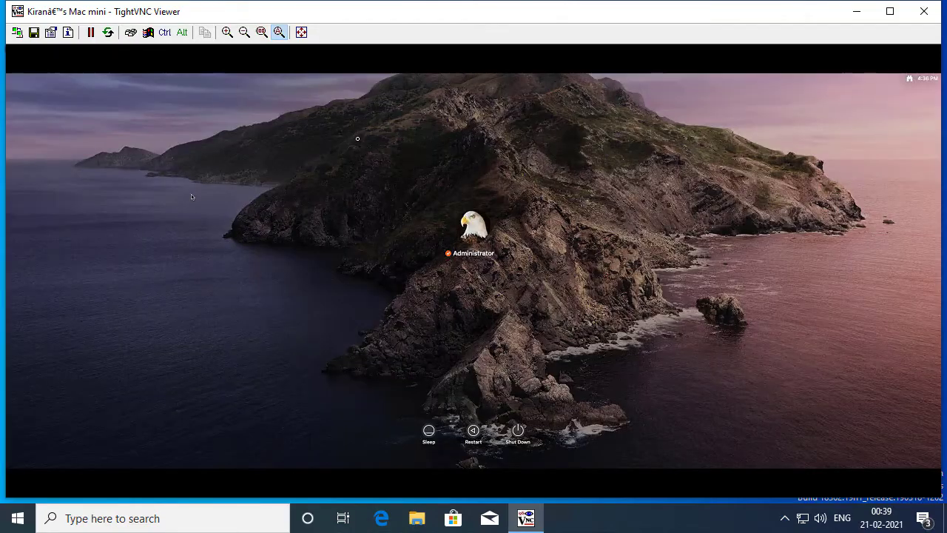
pyautogui.write('*****')
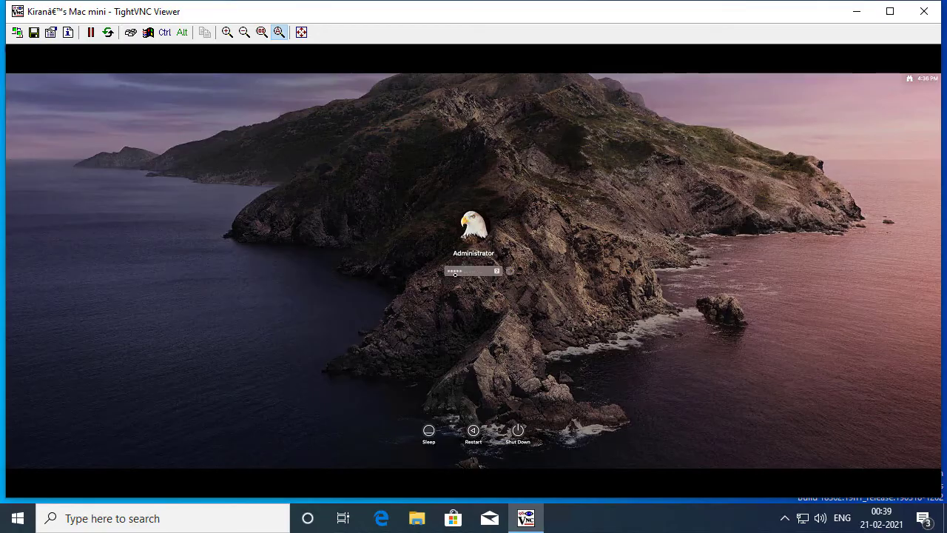
pyautogui.press('Return')
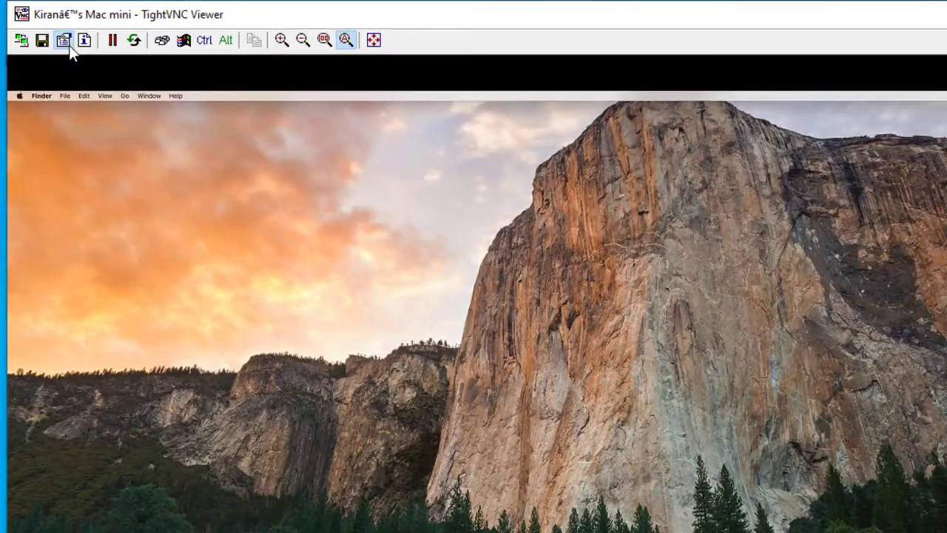
pyautogui.click(91, 59)
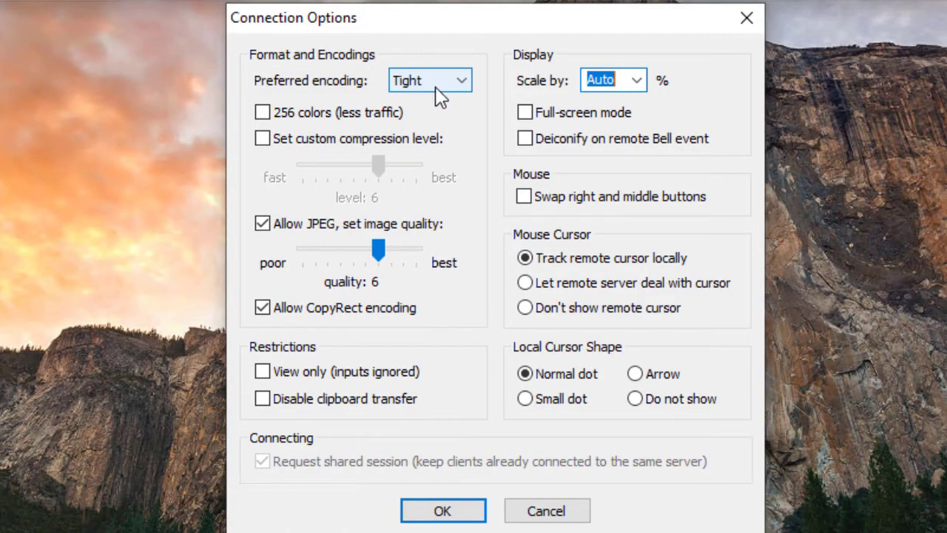
pyautogui.click(439, 94)
pyautogui.click(353, 110)
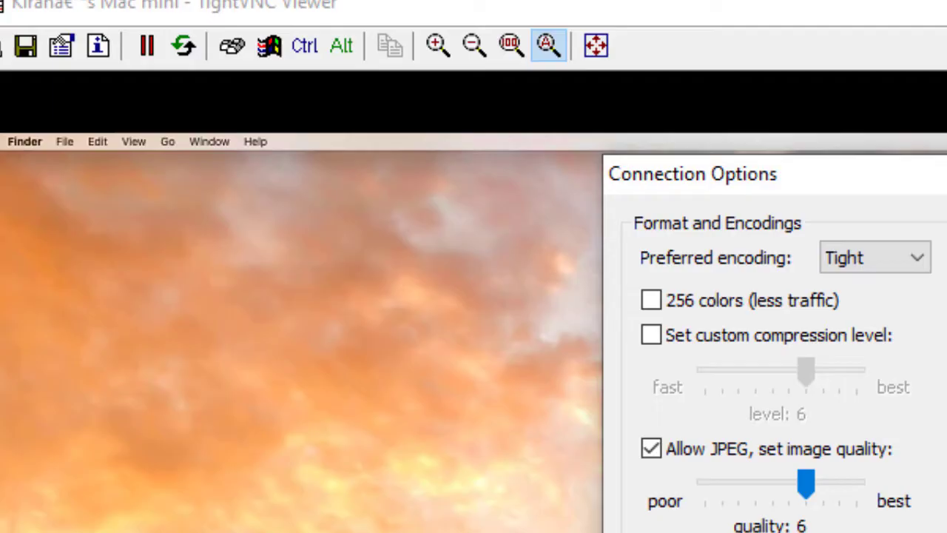
# Step: Close Connection Options, try Scale in, Scale out, 100% and Auto, then switch the Mac desktop to full screen
pyautogui.press('Return')
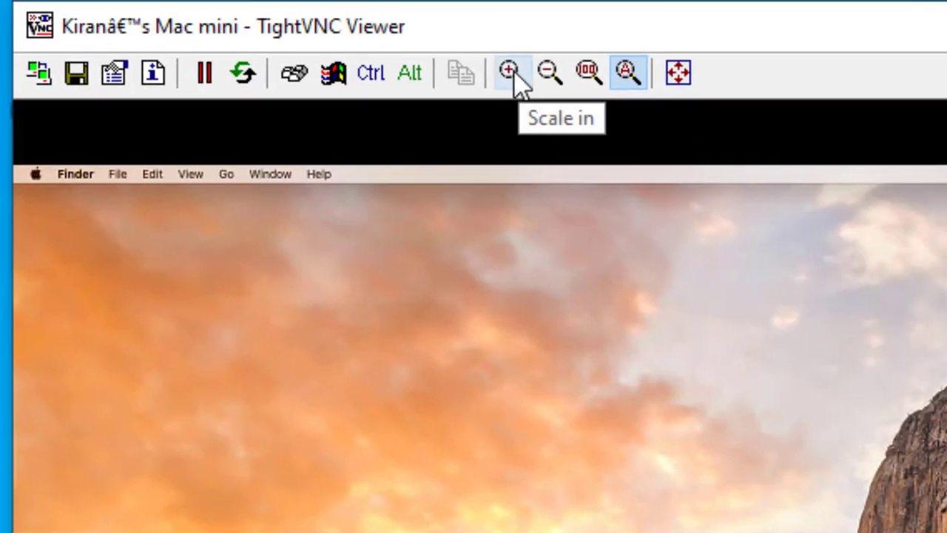
pyautogui.click(515, 74)
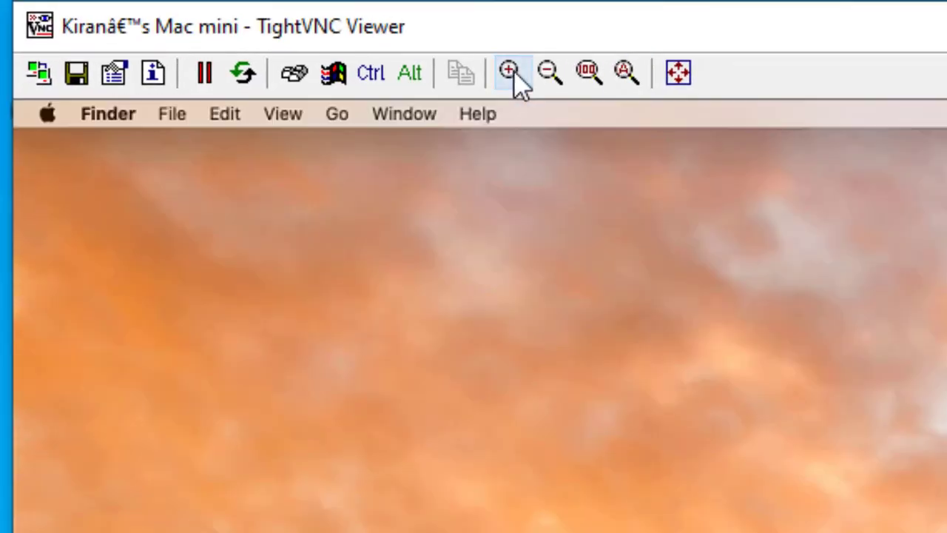
pyautogui.click(548, 74)
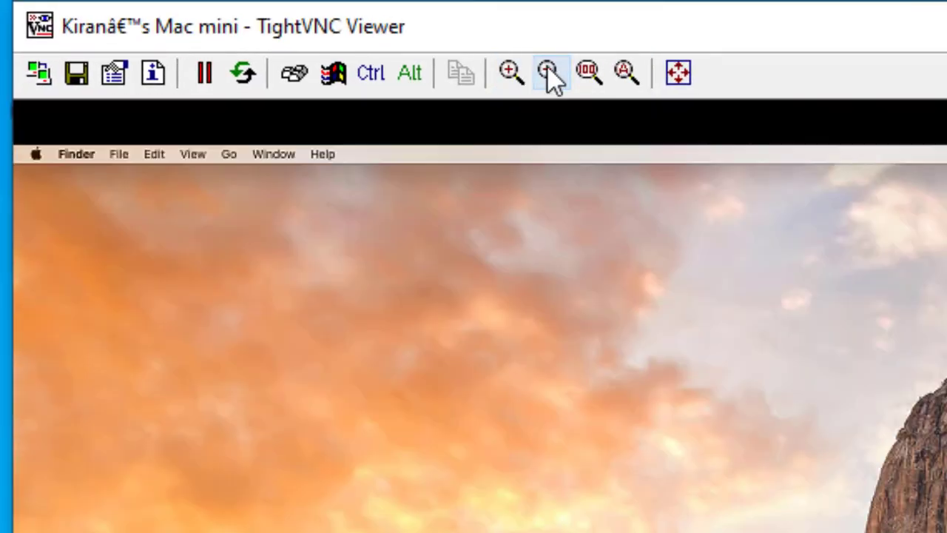
pyautogui.click(589, 74)
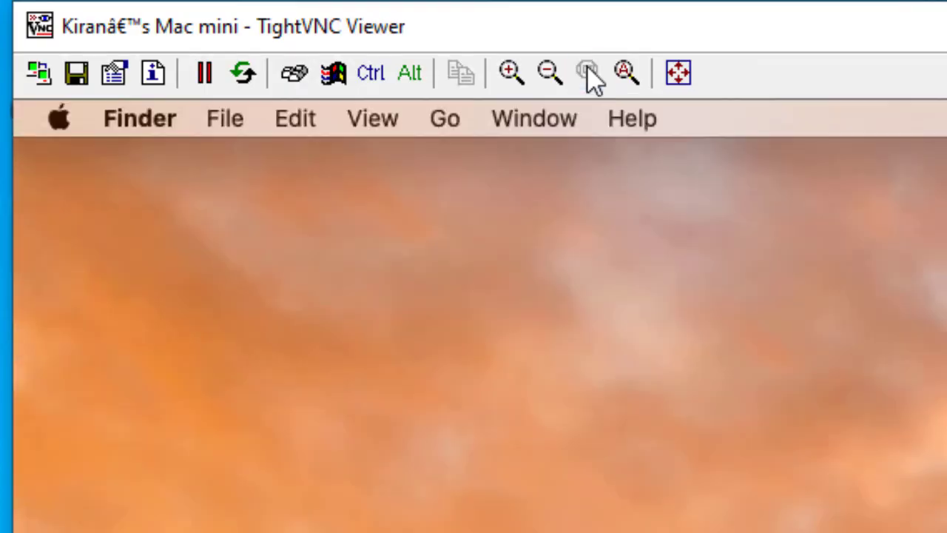
pyautogui.click(625, 74)
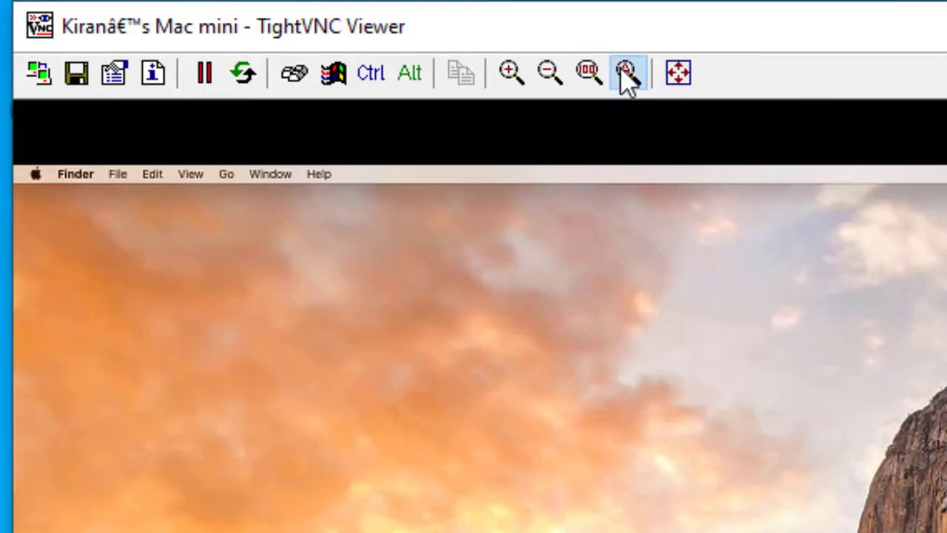
pyautogui.click(693, 67)
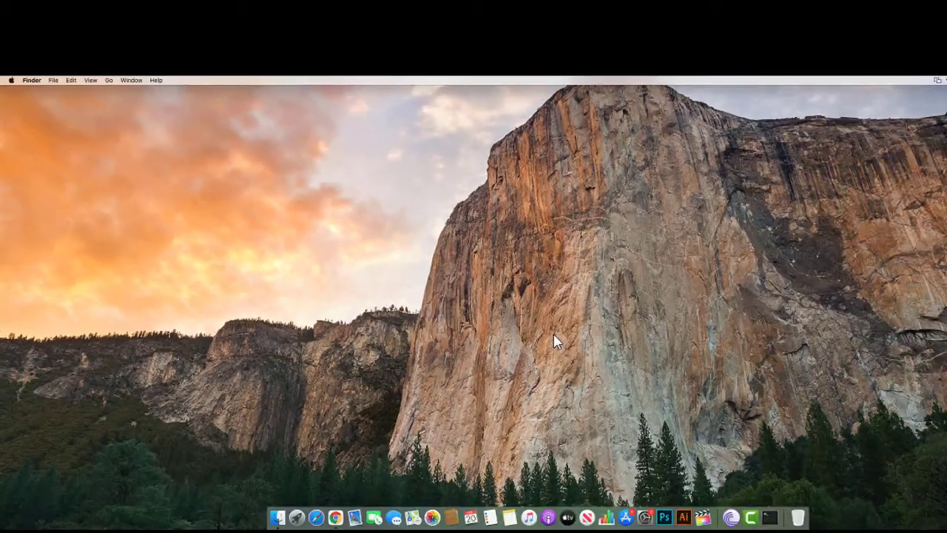